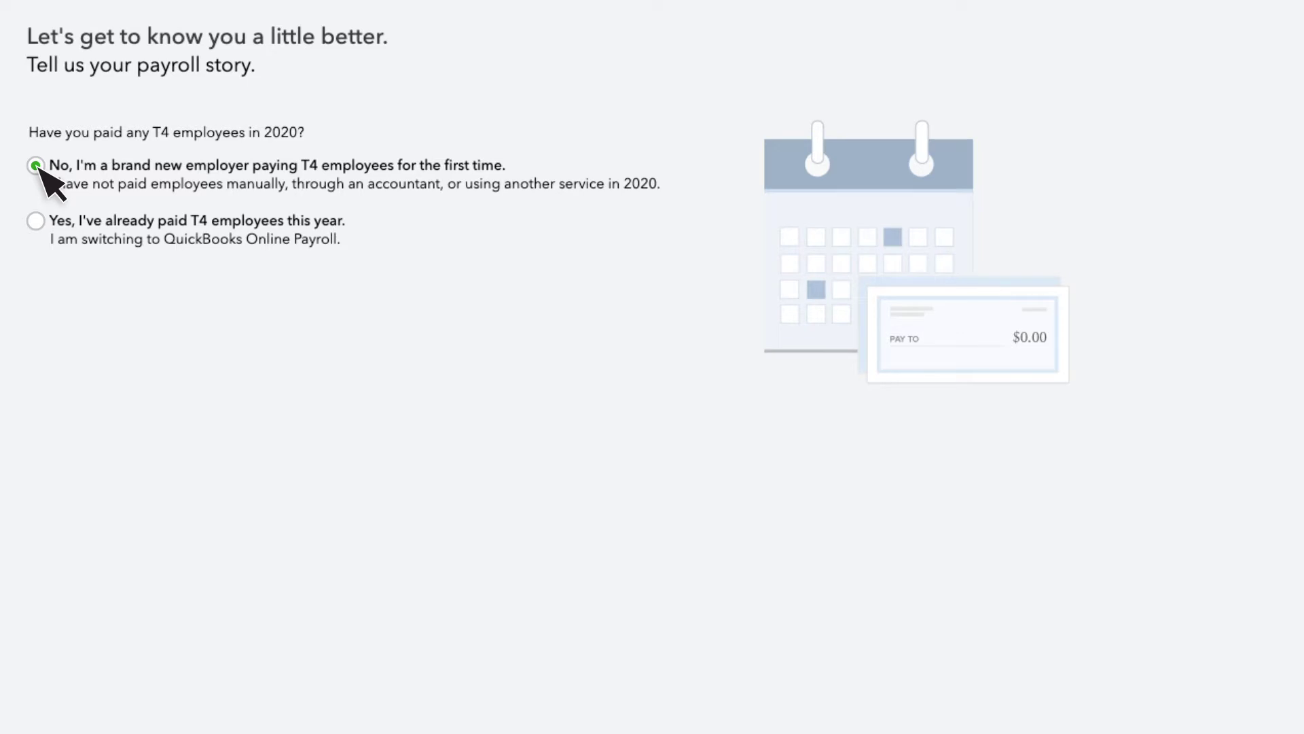
Answer the setup questions as a brand-new employer whose employees have completed TD1 forms
click(1223, 707)
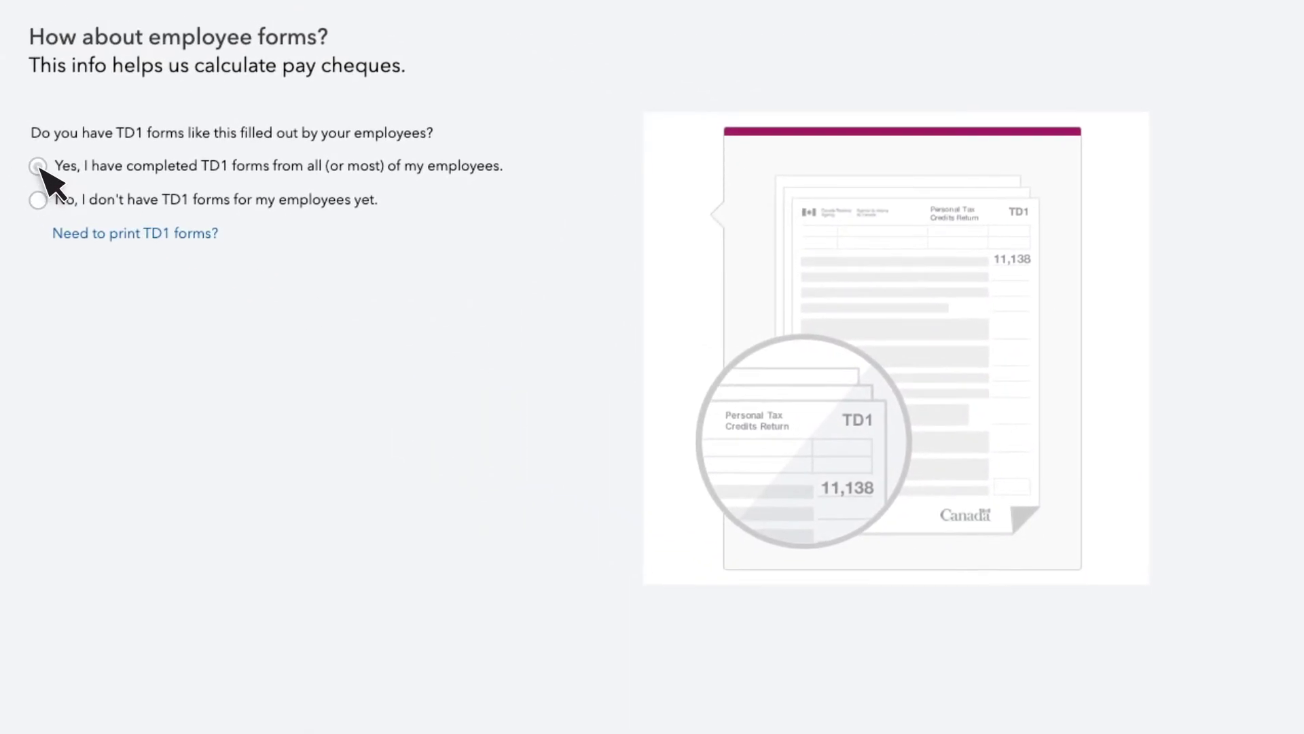
click(38, 166)
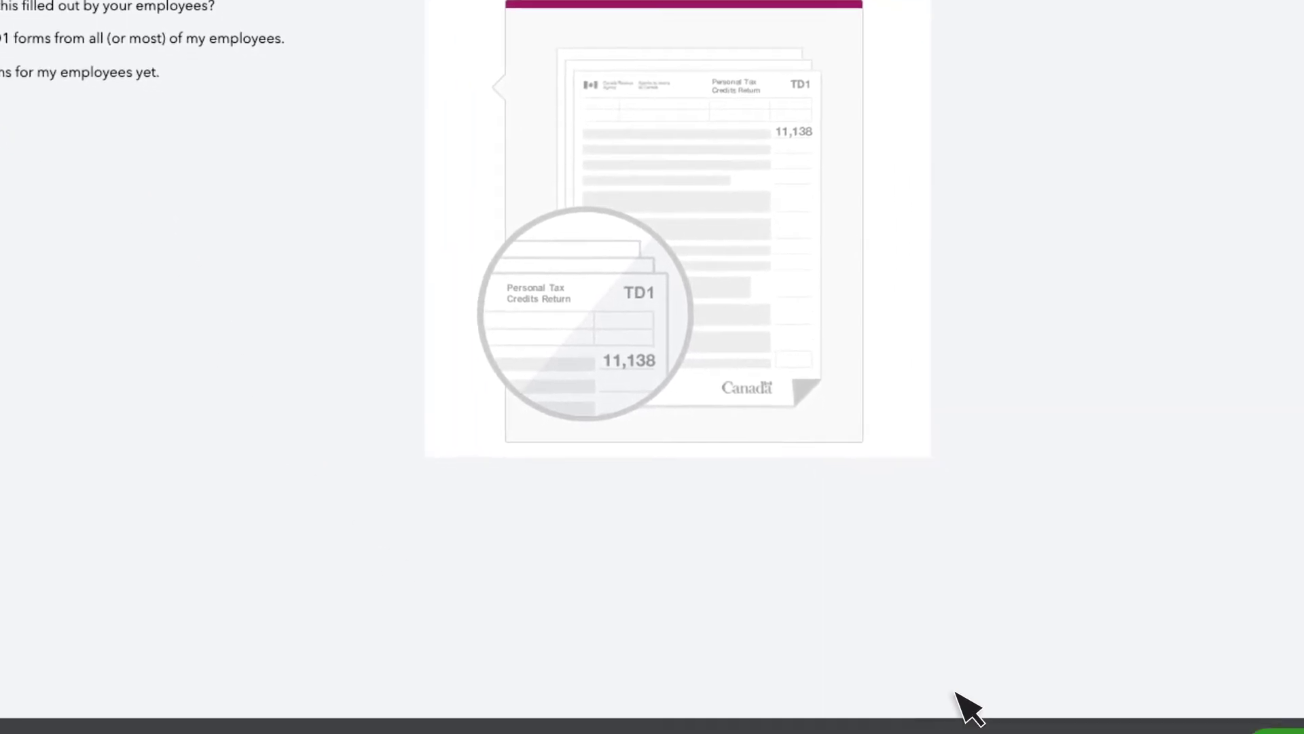
click(1231, 707)
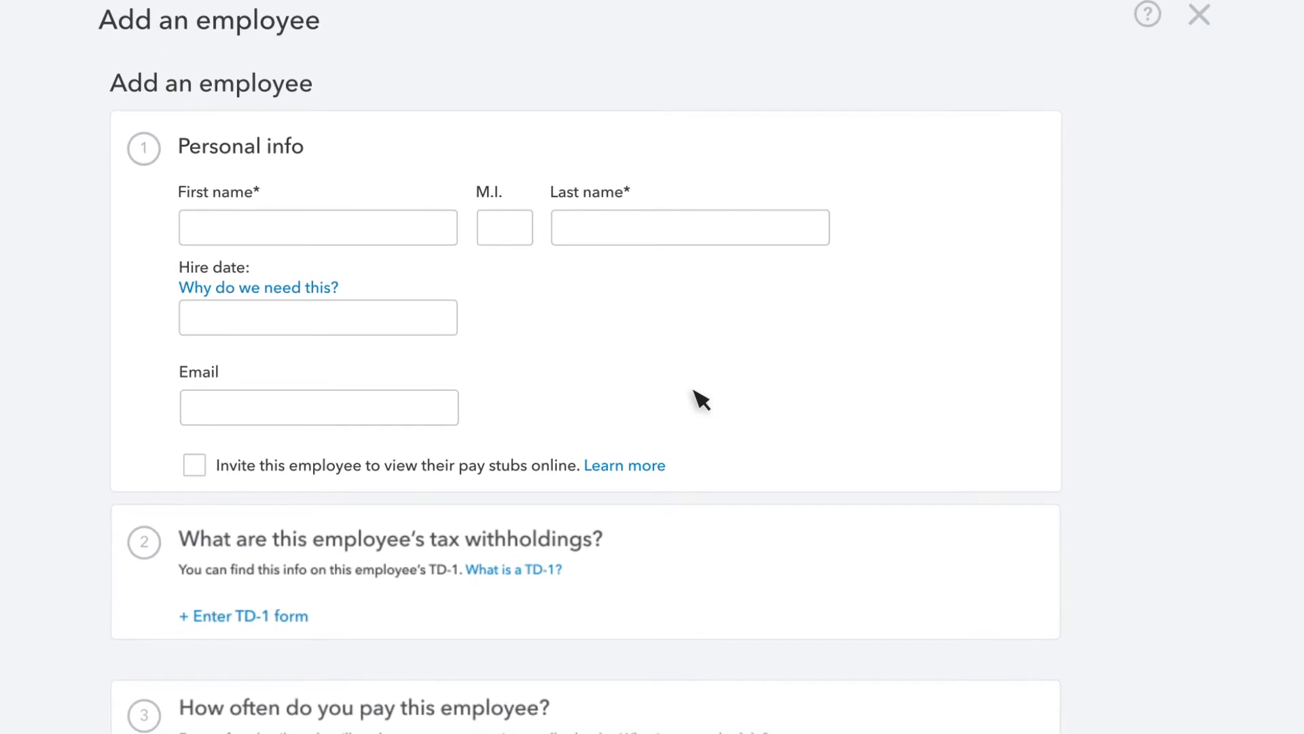
Enter the employee's first and last name and a hire date of 01/01/2020
scroll(699, 399, down, 6)
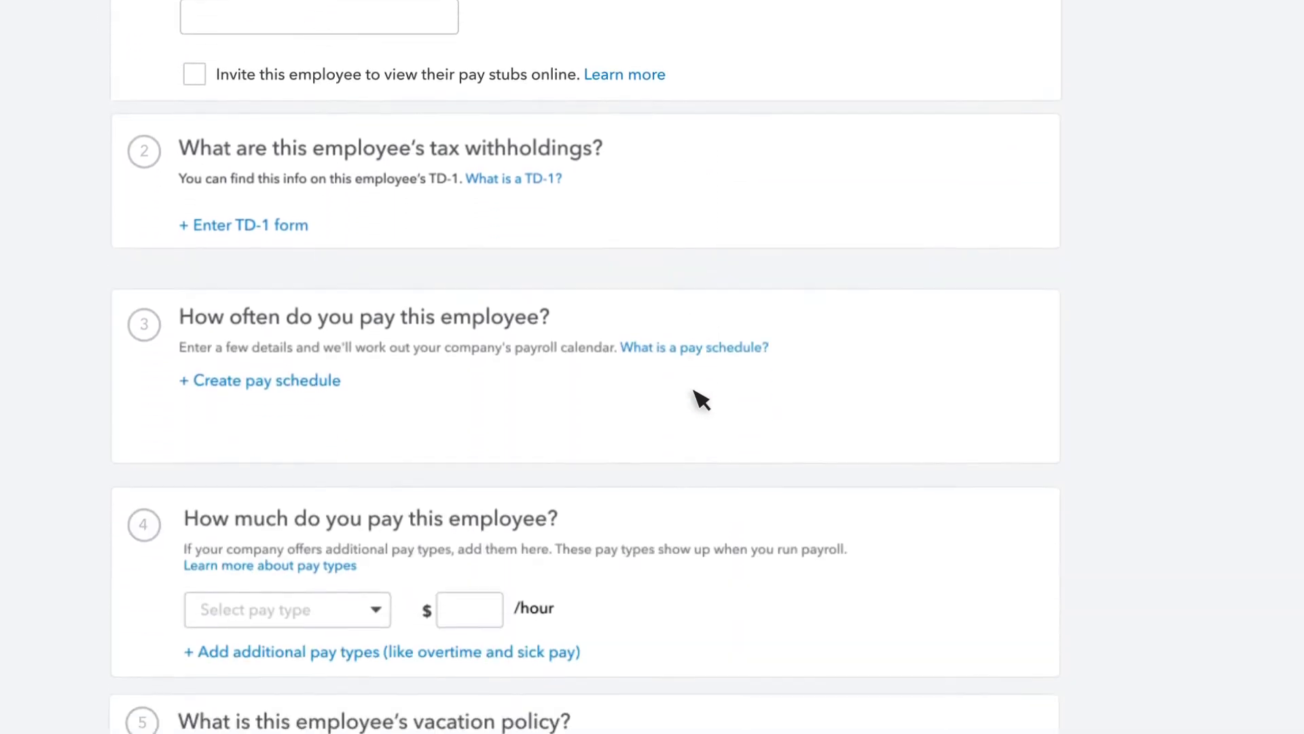
scroll(699, 400, down, 1)
scroll(700, 400, down, 3)
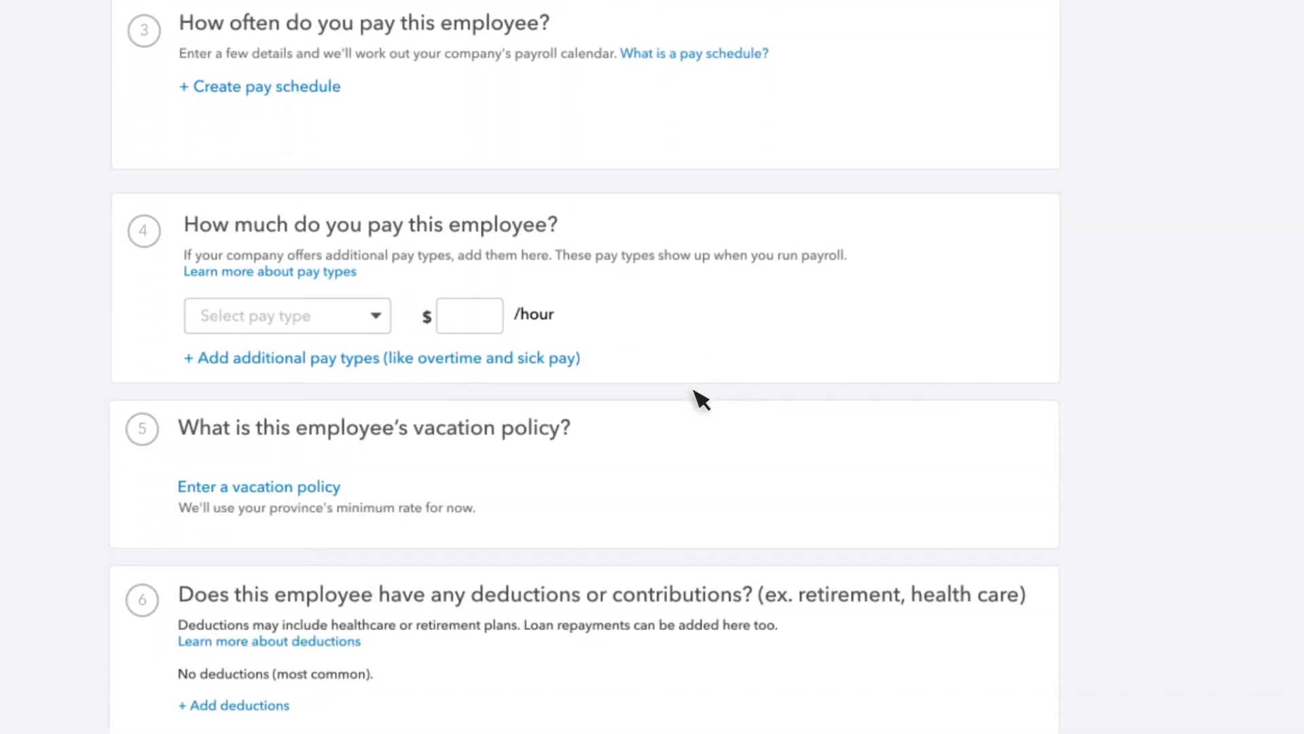
scroll(700, 399, up, 10)
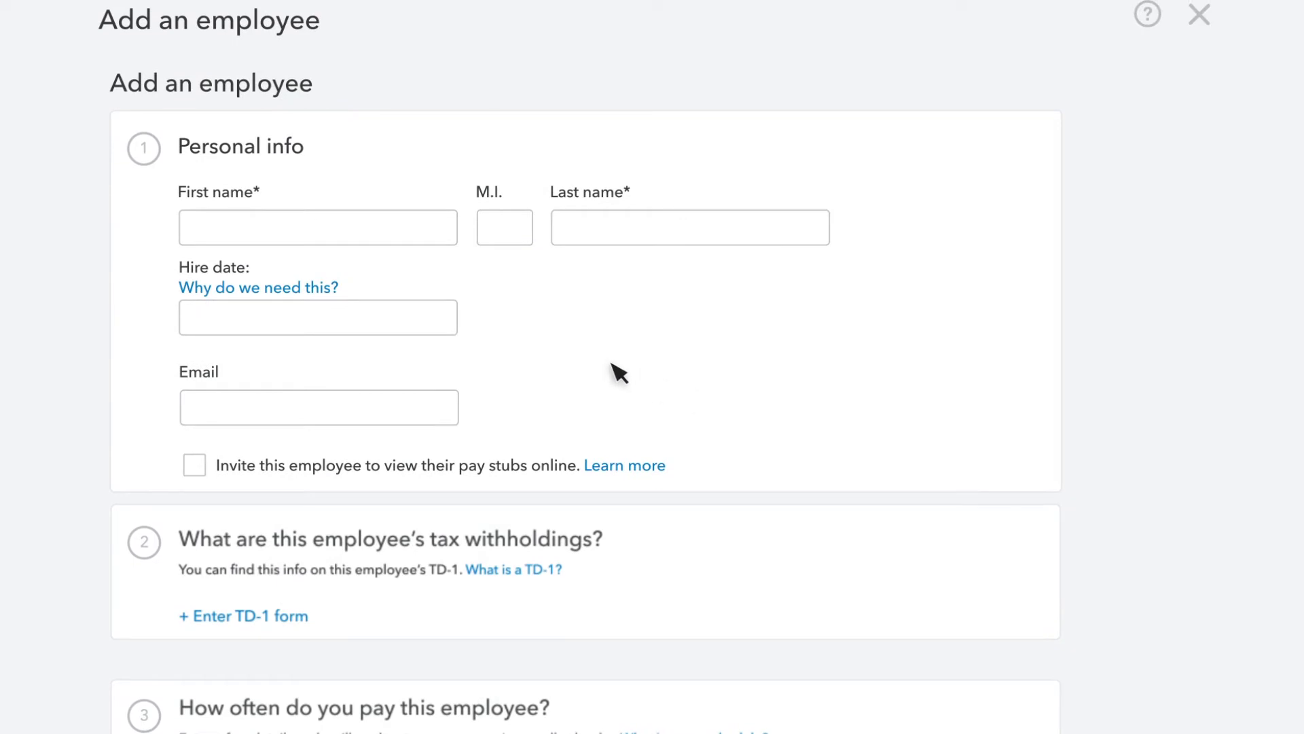
click(285, 234)
key(Tab)
key(Tab)
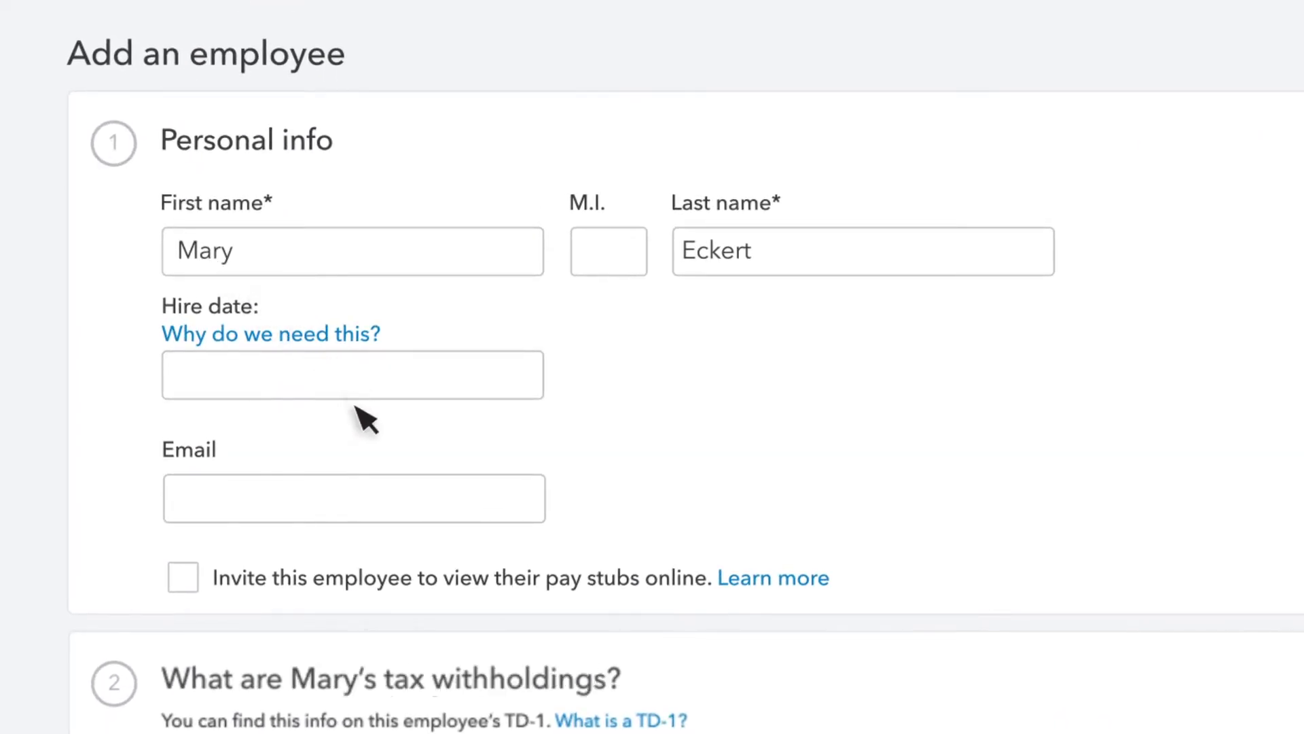
click(355, 393)
click(409, 601)
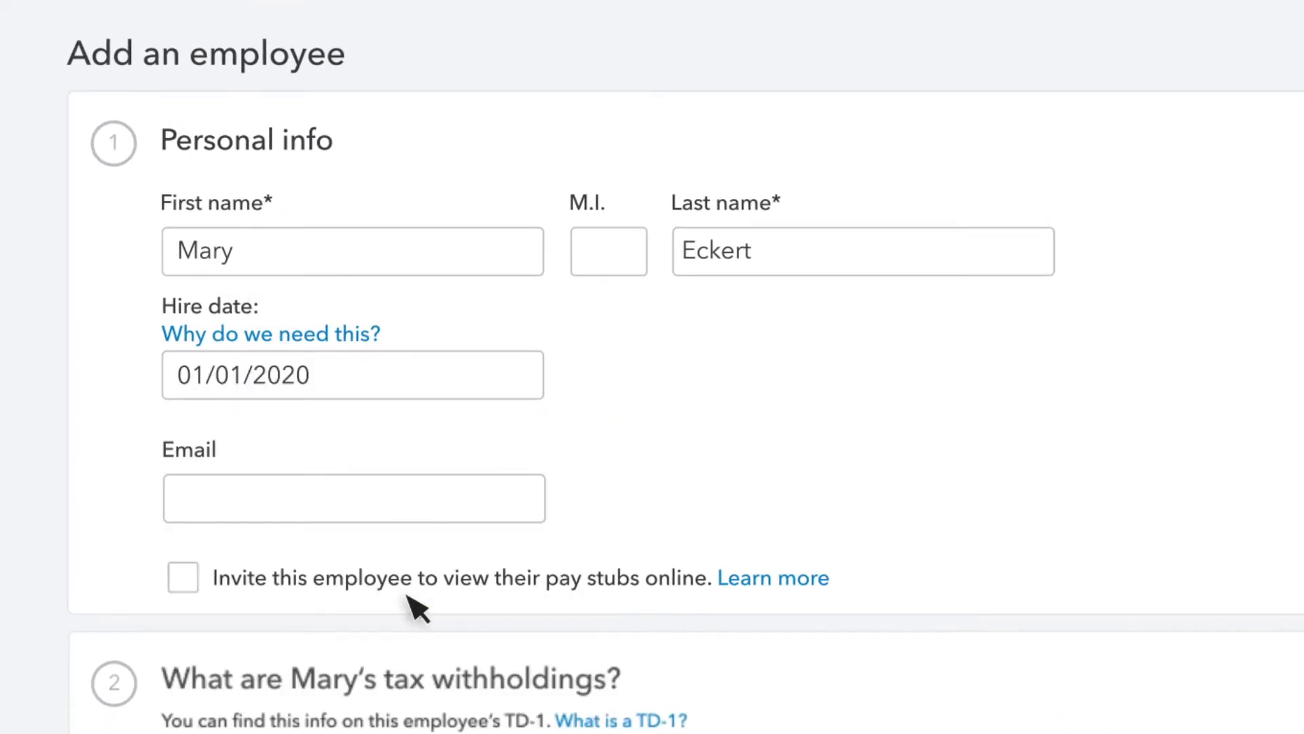
Fill in the employee's e-mail address and invite them to view pay stubs online
click(417, 503)
text(mary@sample.com)
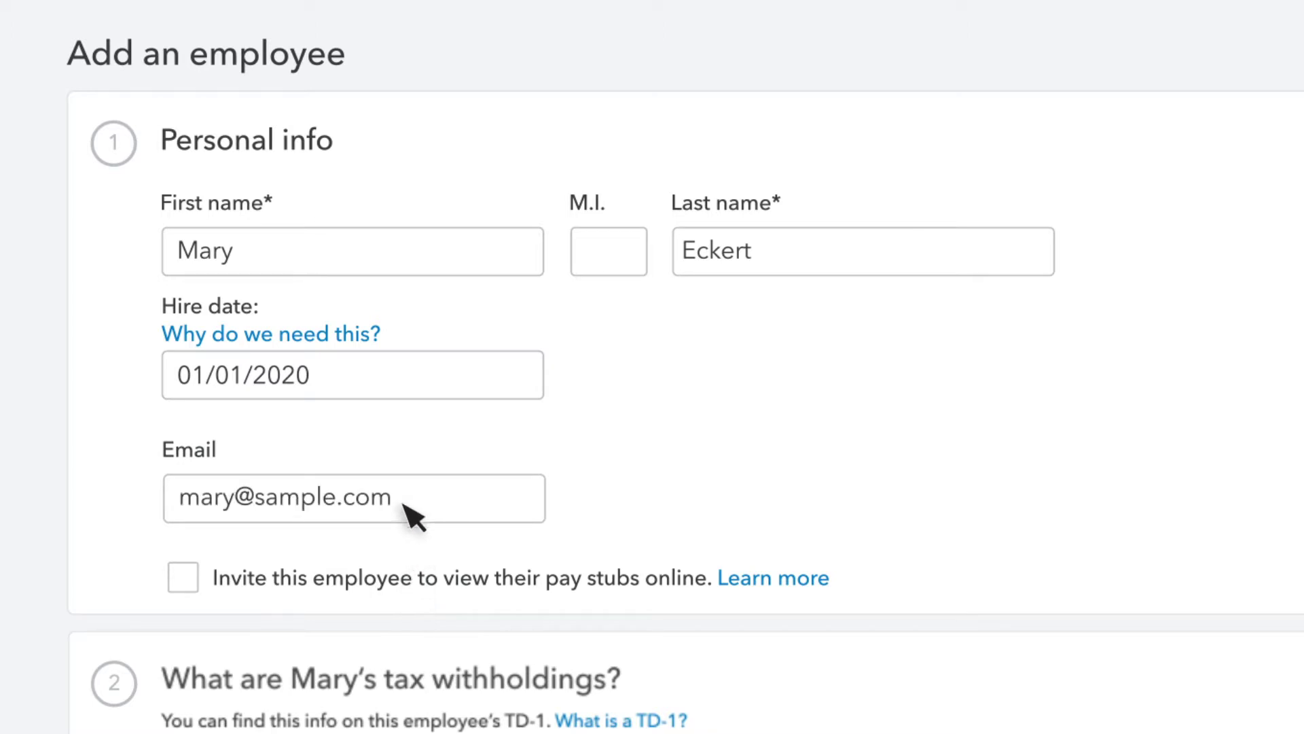
click(187, 581)
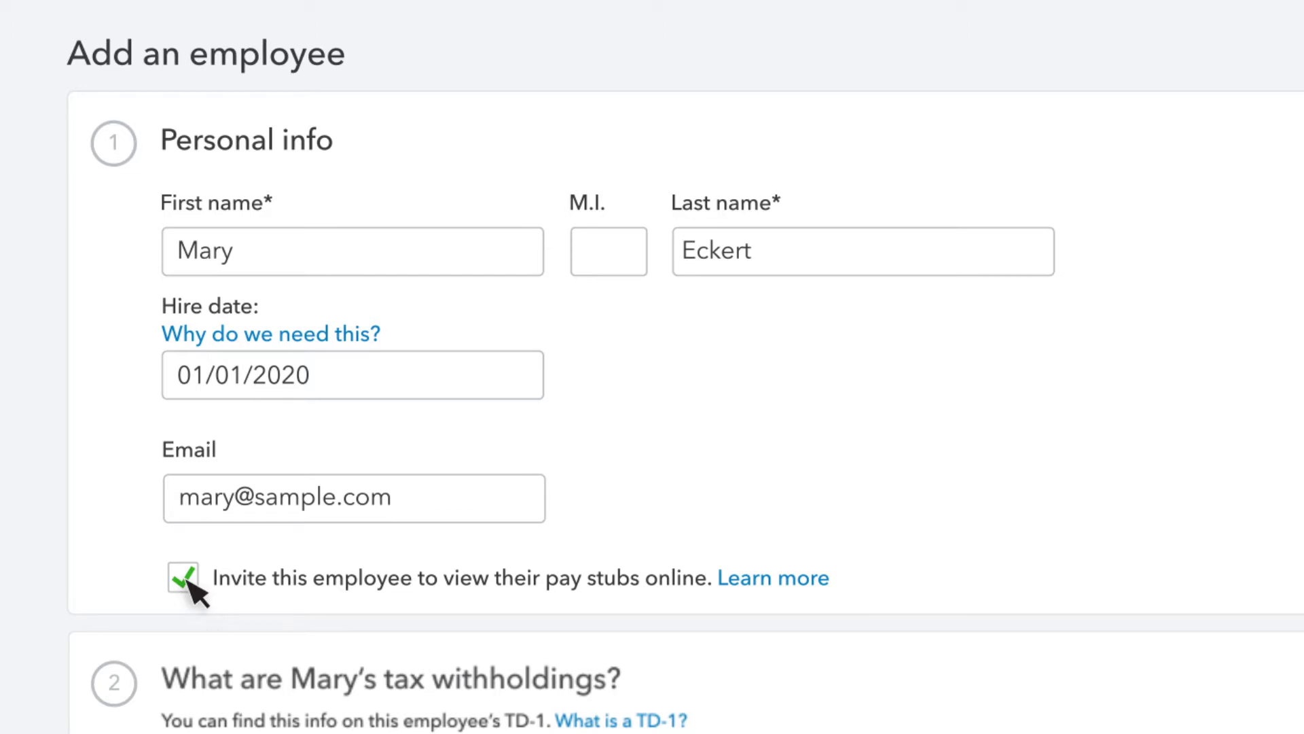
scroll(197, 595, down, 4)
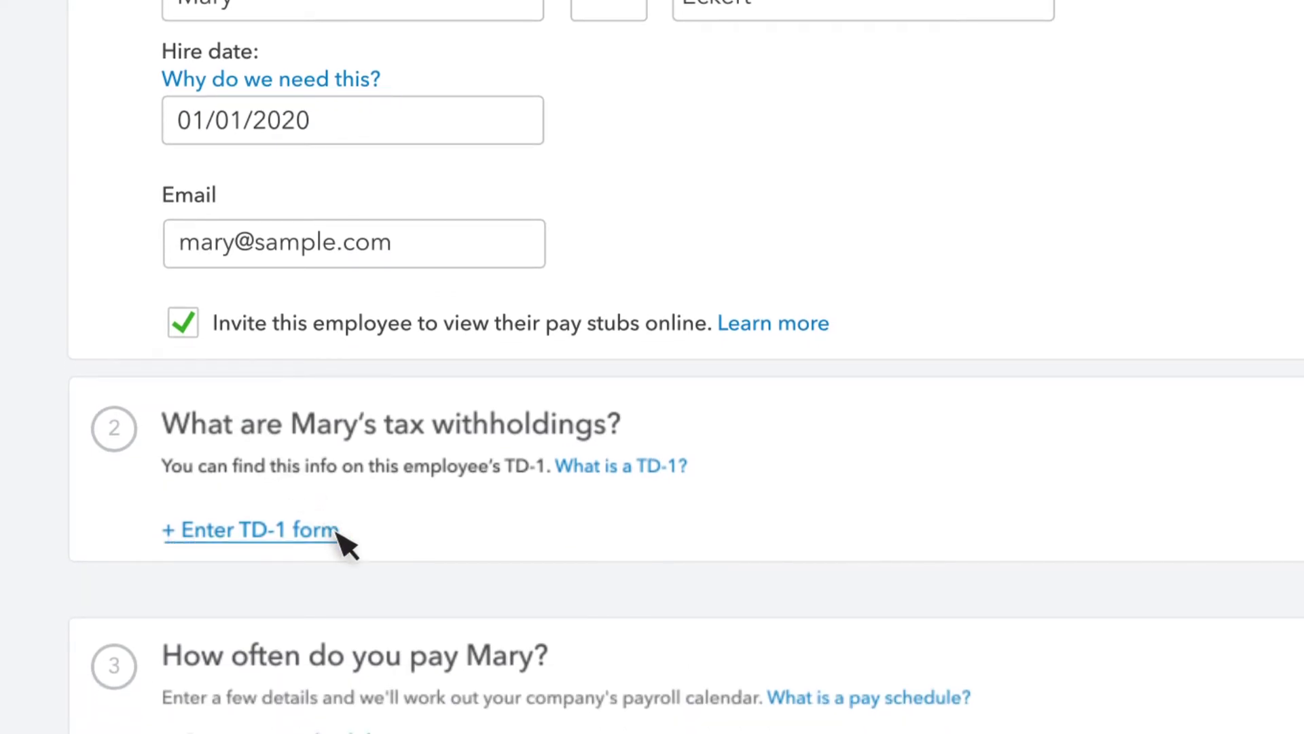
Enter the employee's TD1 form details, giving Federal $13,229 and Provincial $19,369 withholdings
click(337, 536)
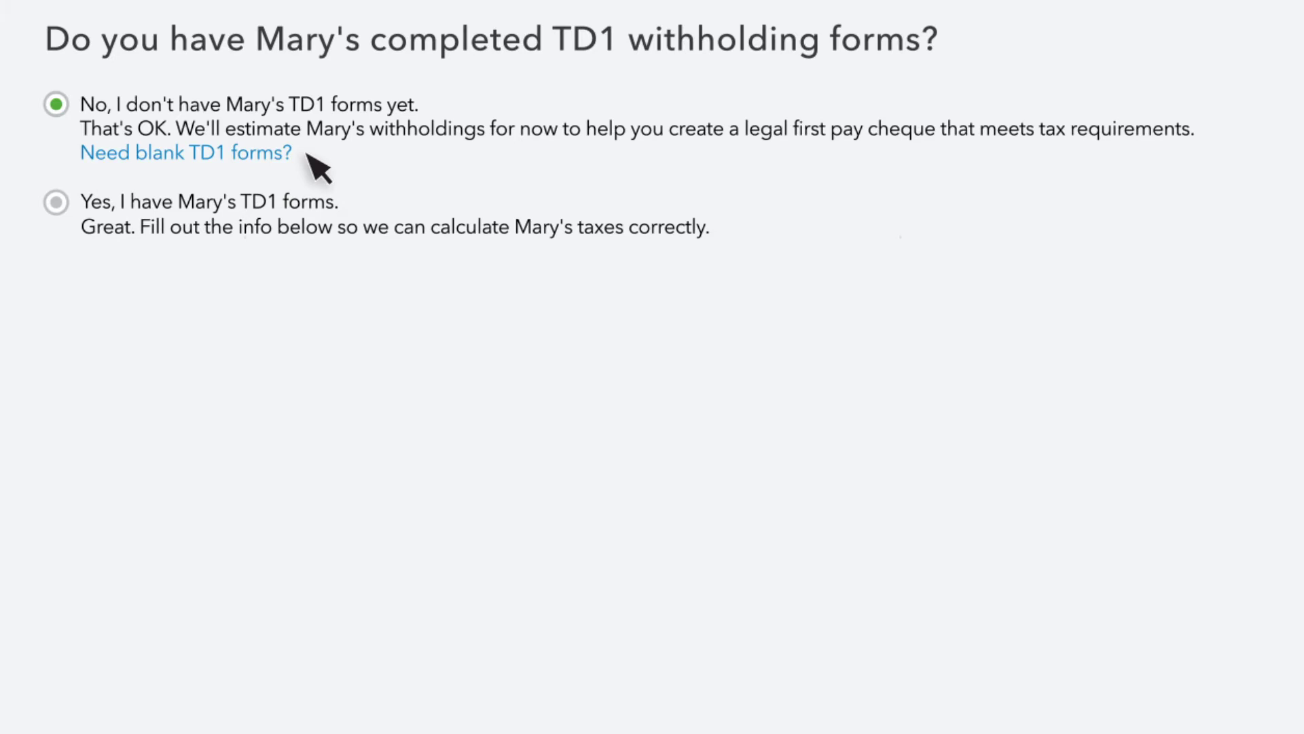
click(56, 202)
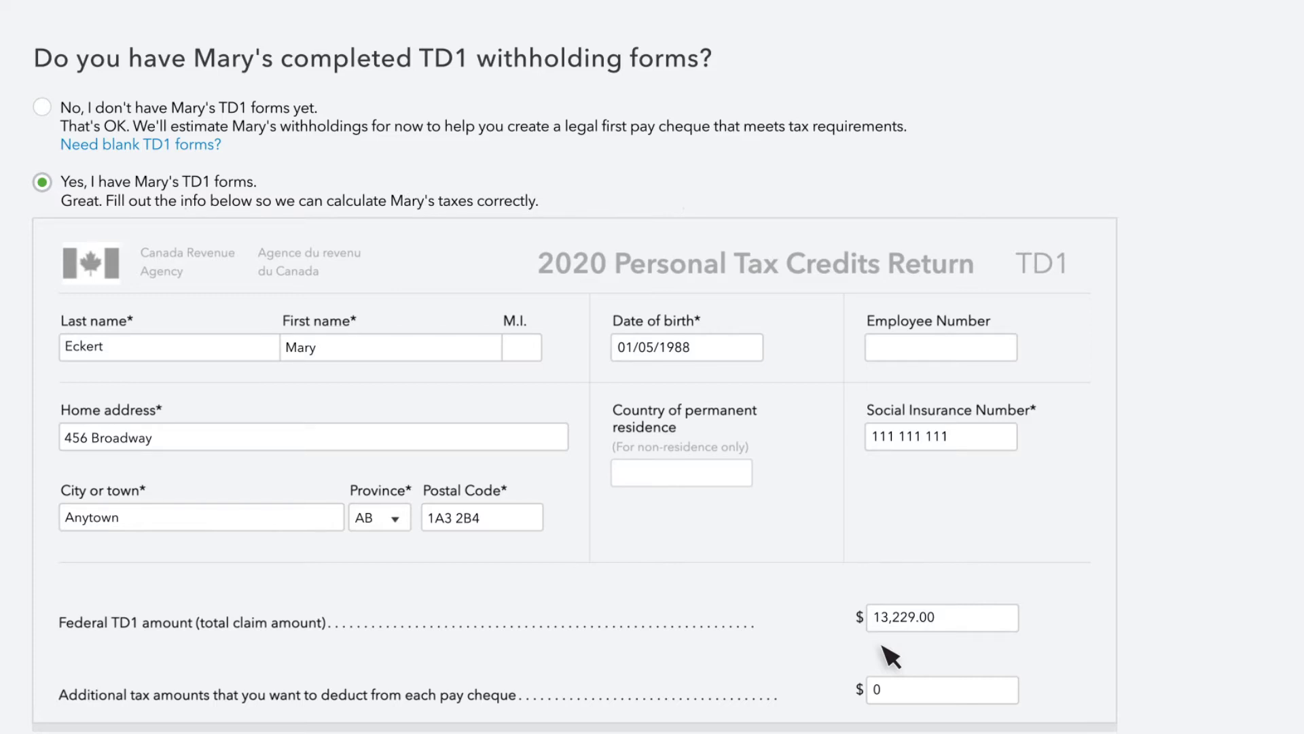
click(1283, 727)
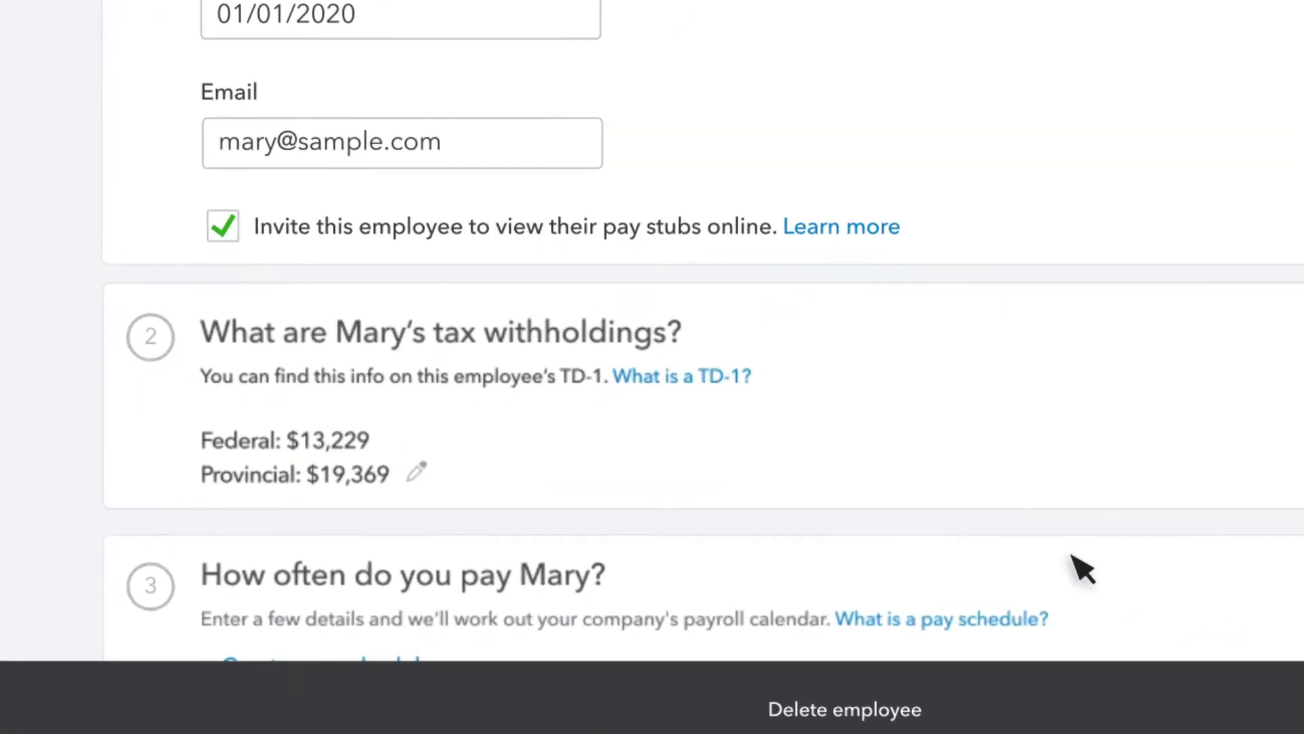
scroll(764, 637, down, 5)
Create the weekly 'Every Friday' pay schedule and use it for future employees
click(387, 204)
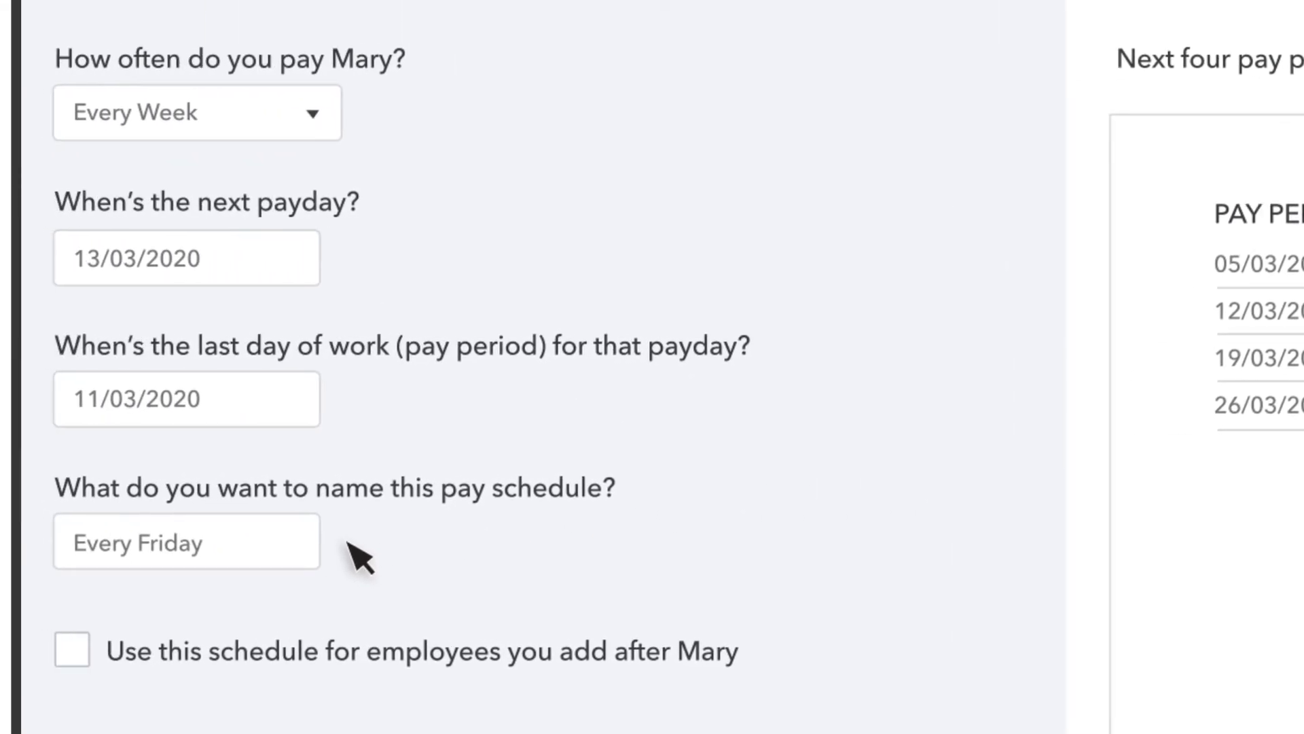
click(75, 649)
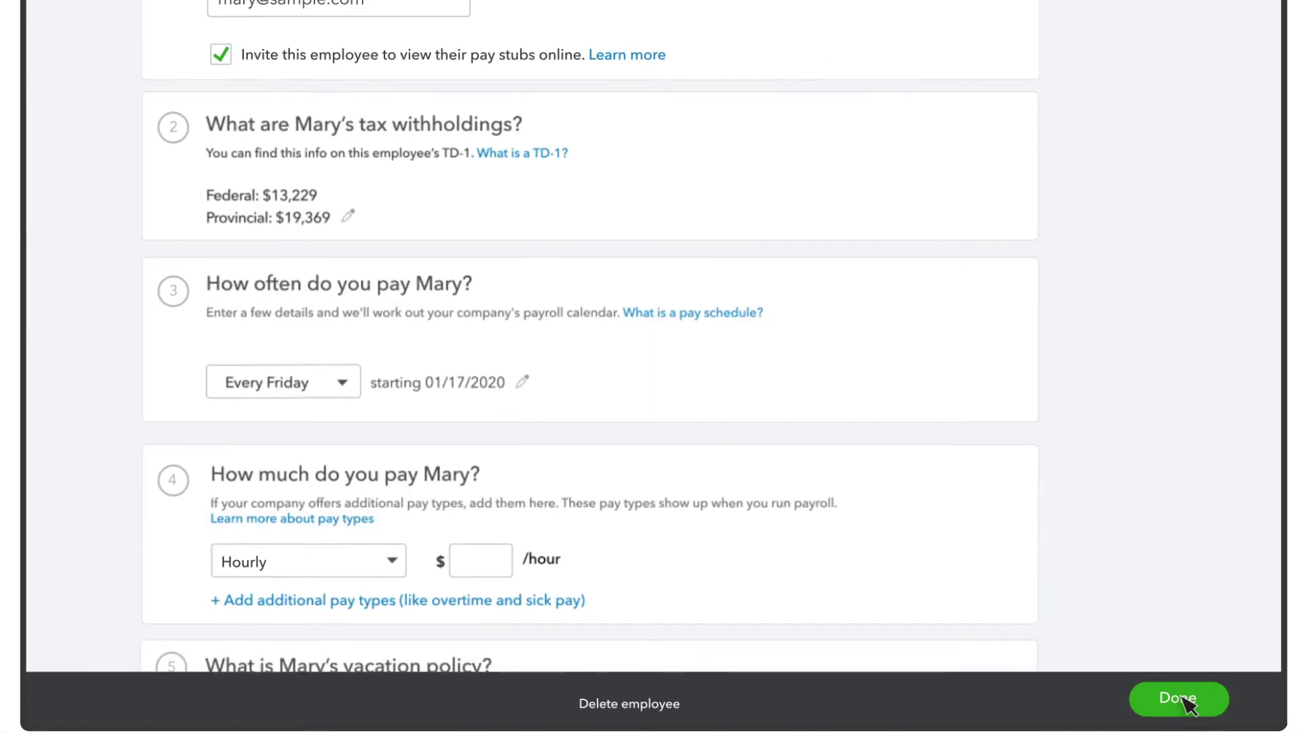
Pay the employee hourly at $20.00 and add Overtime Pay as an additional pay type
scroll(1189, 703, down, 5)
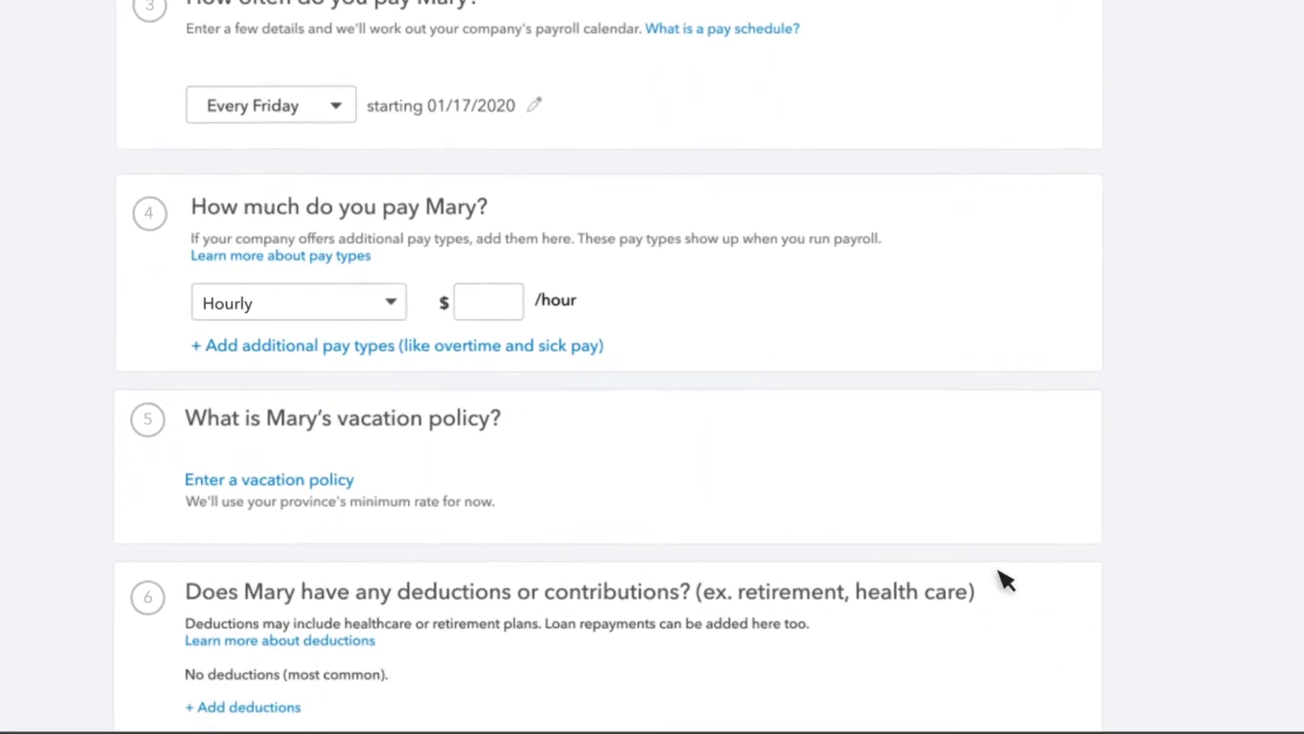
click(392, 301)
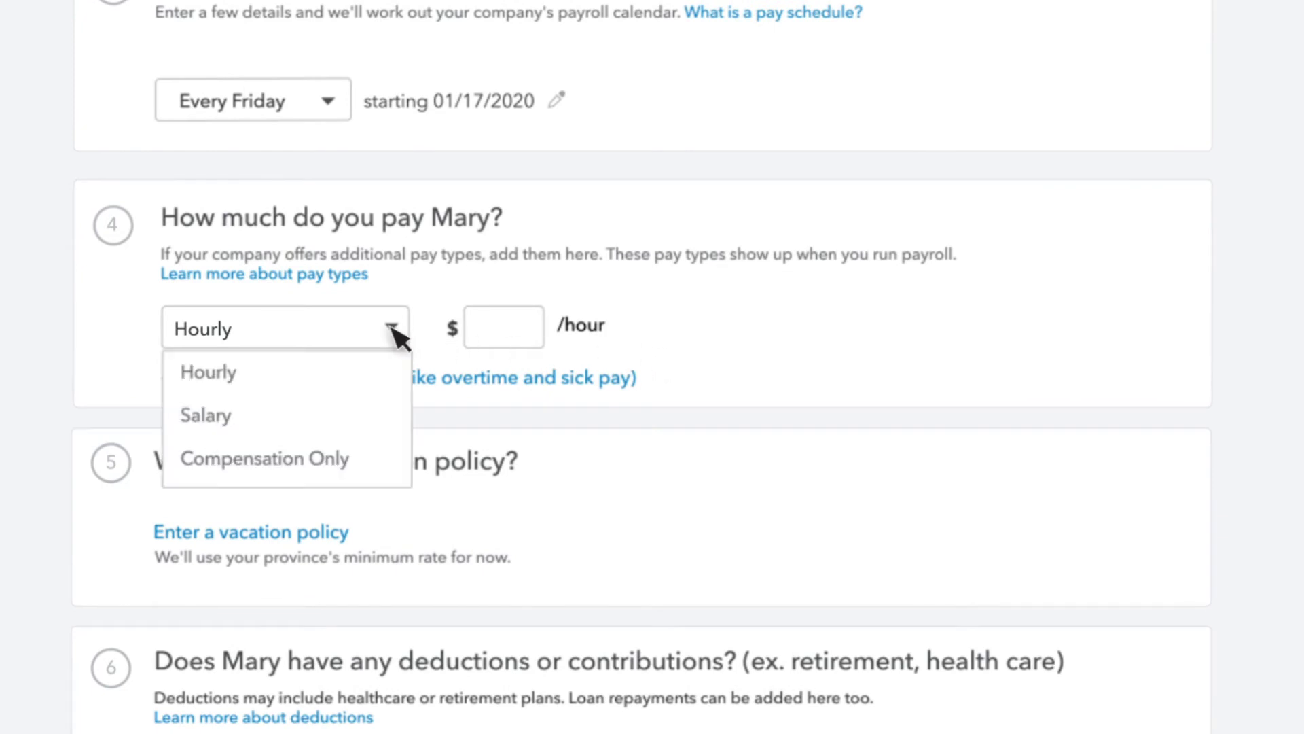
click(299, 375)
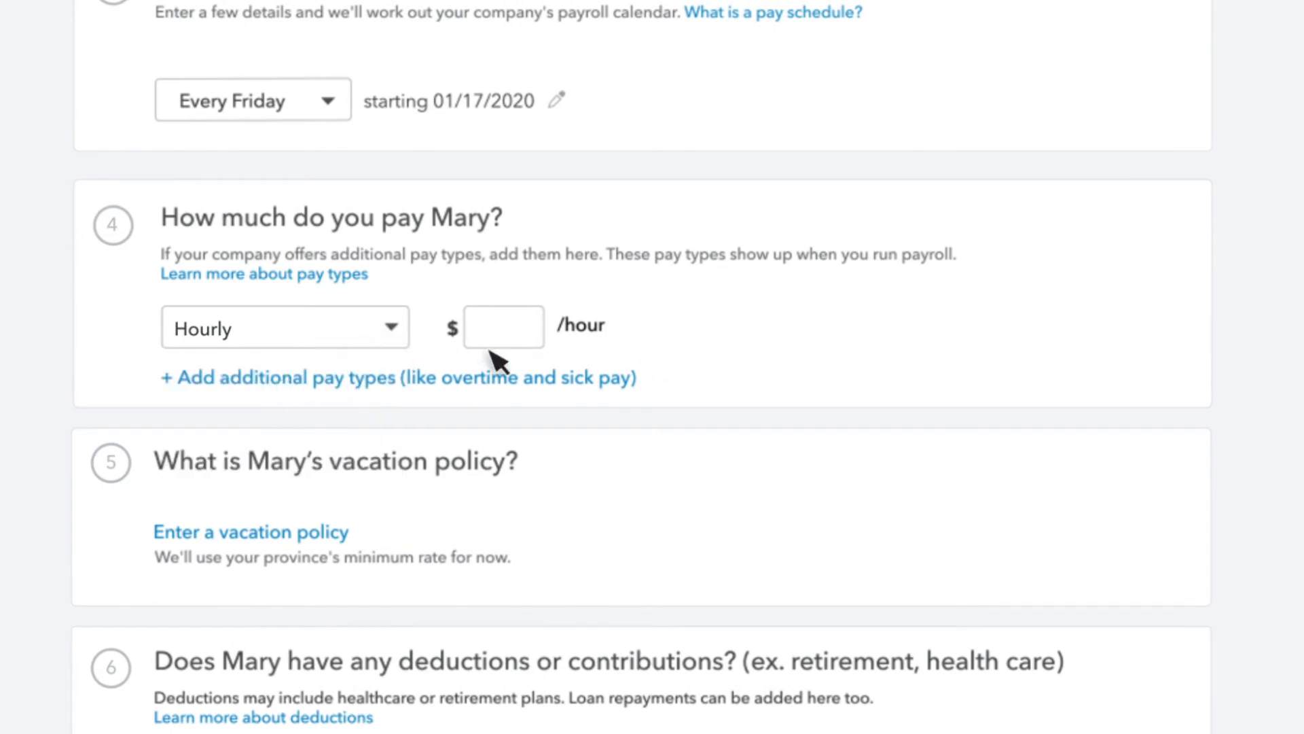
click(537, 344)
text(20.00)
click(288, 387)
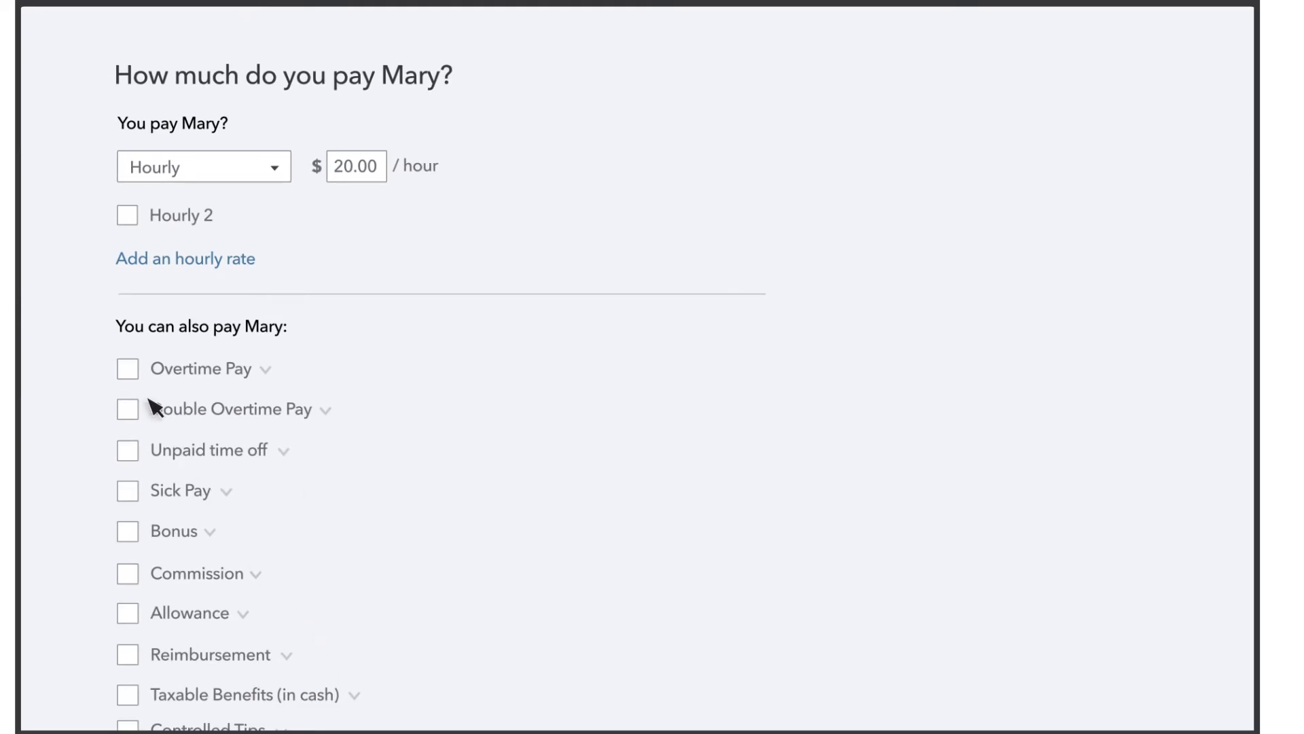
click(128, 369)
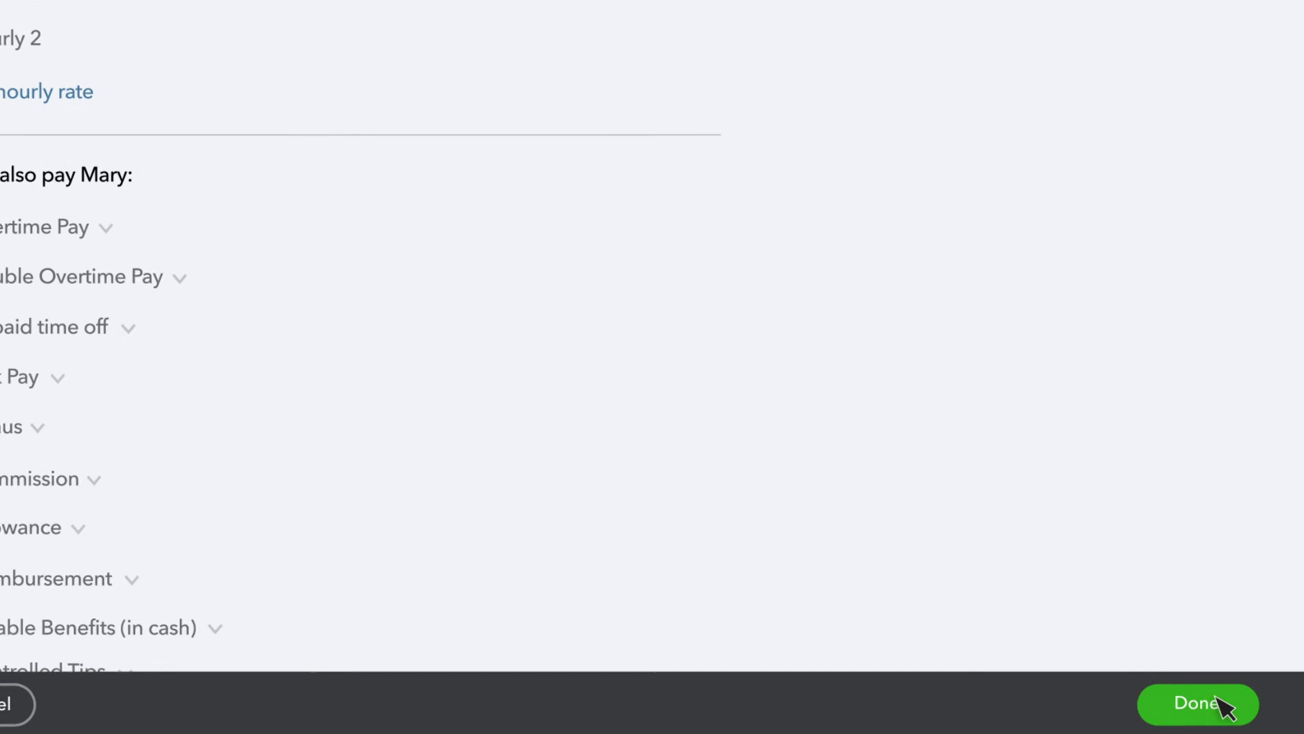
click(1216, 700)
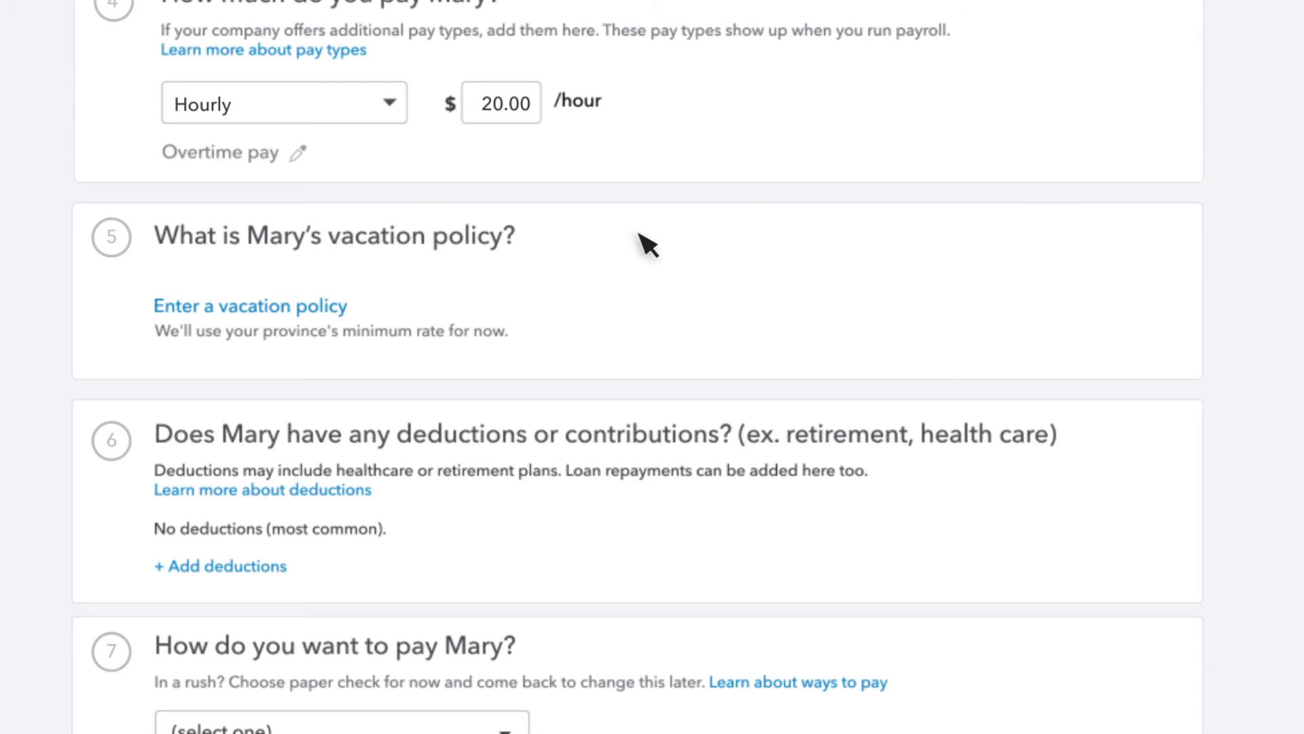
Choose Paper cheque as the payment method and save the new employee
scroll(577, 251, down, 5)
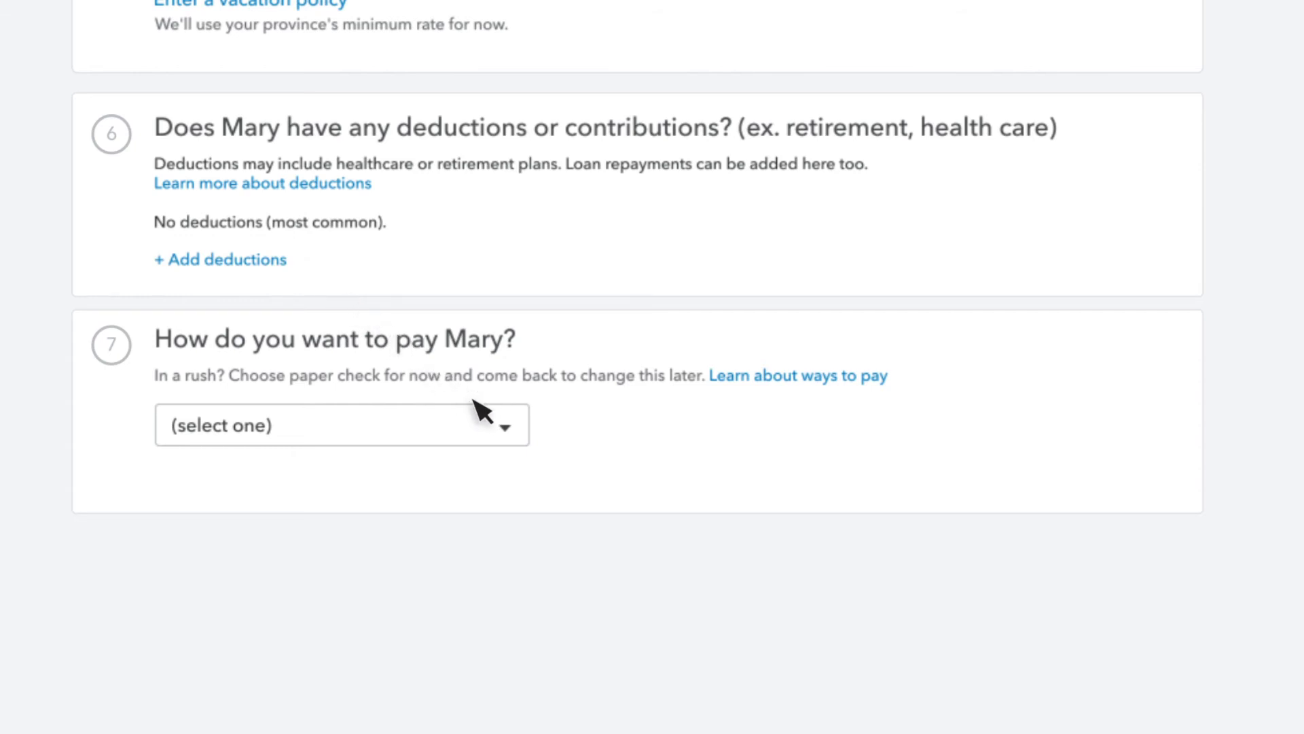
click(514, 438)
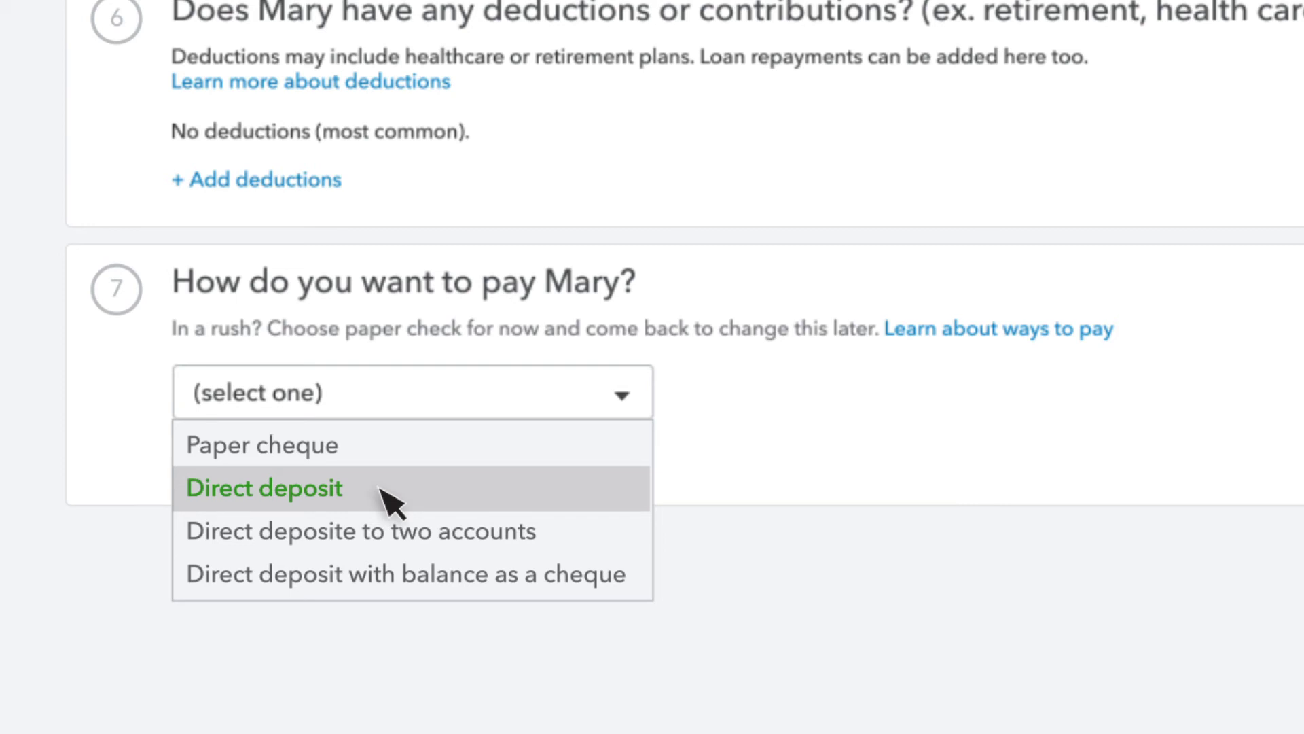
click(382, 455)
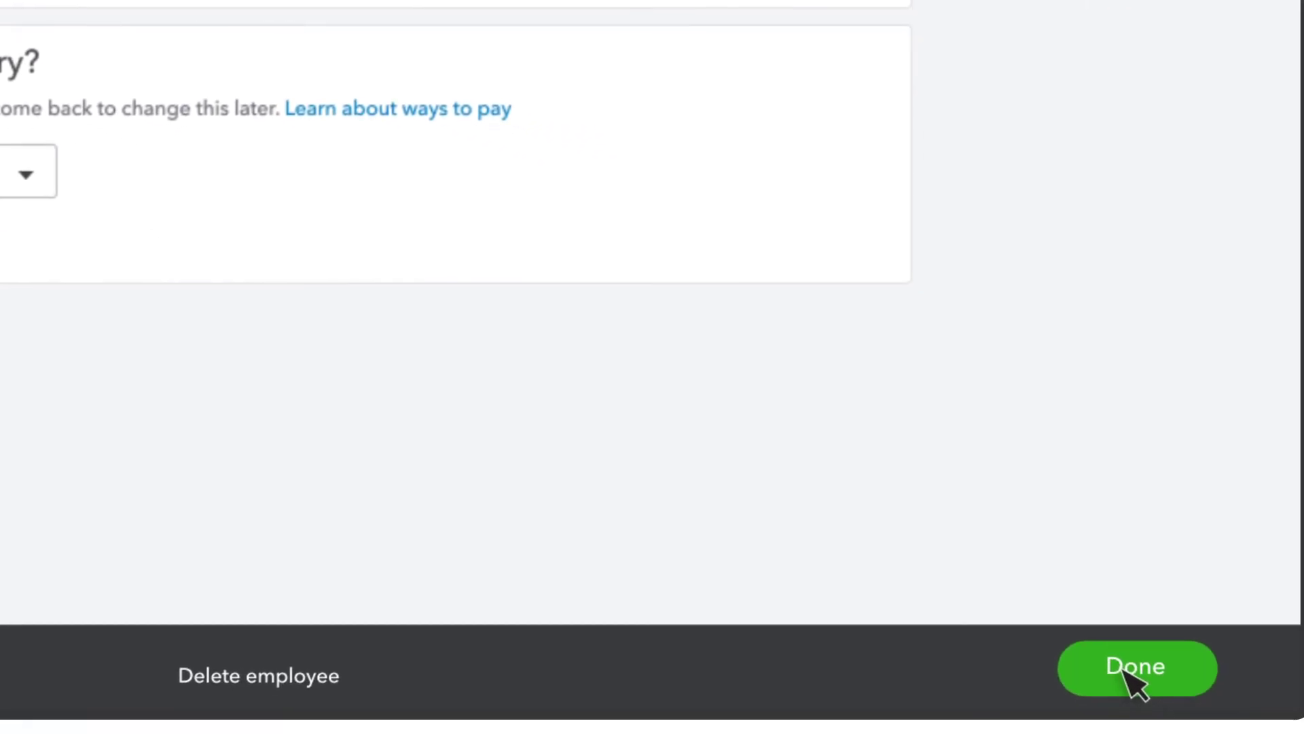
click(1124, 669)
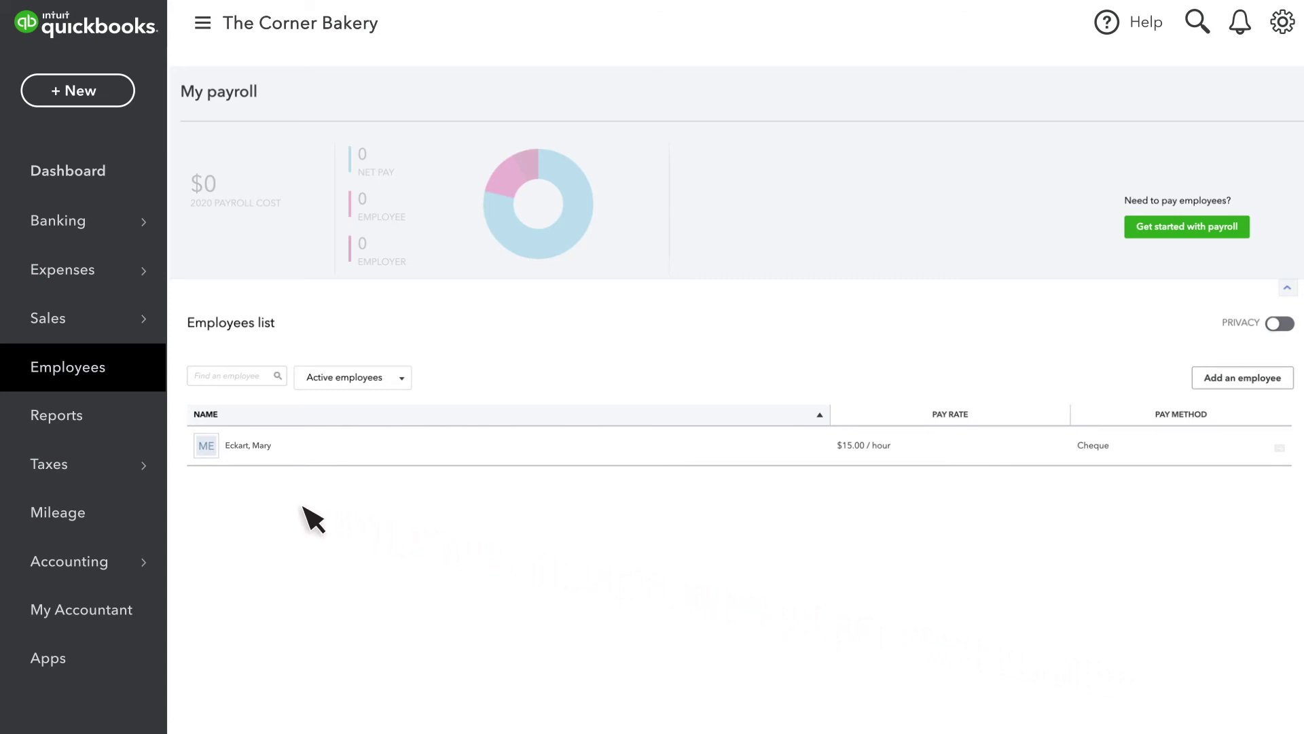
Go to the Payroll Tax Centre under Taxes and start the payroll tax setup
click(127, 470)
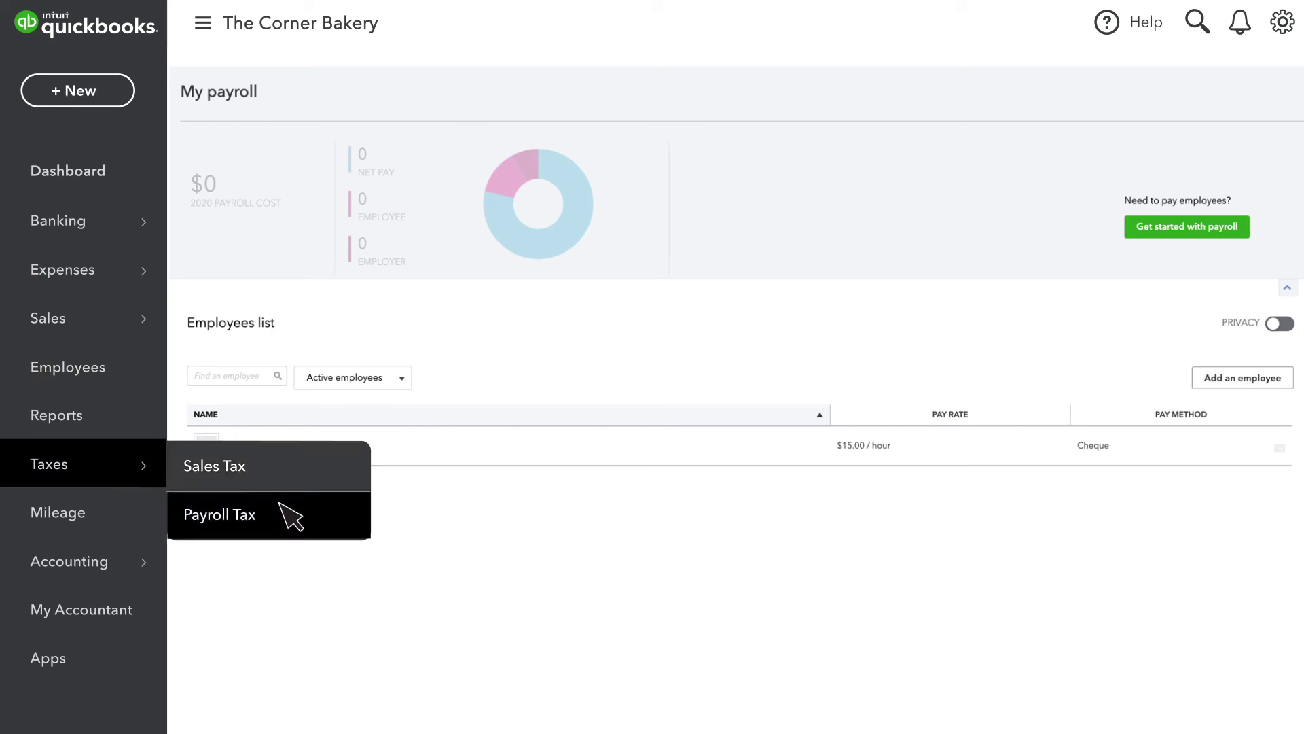
click(283, 525)
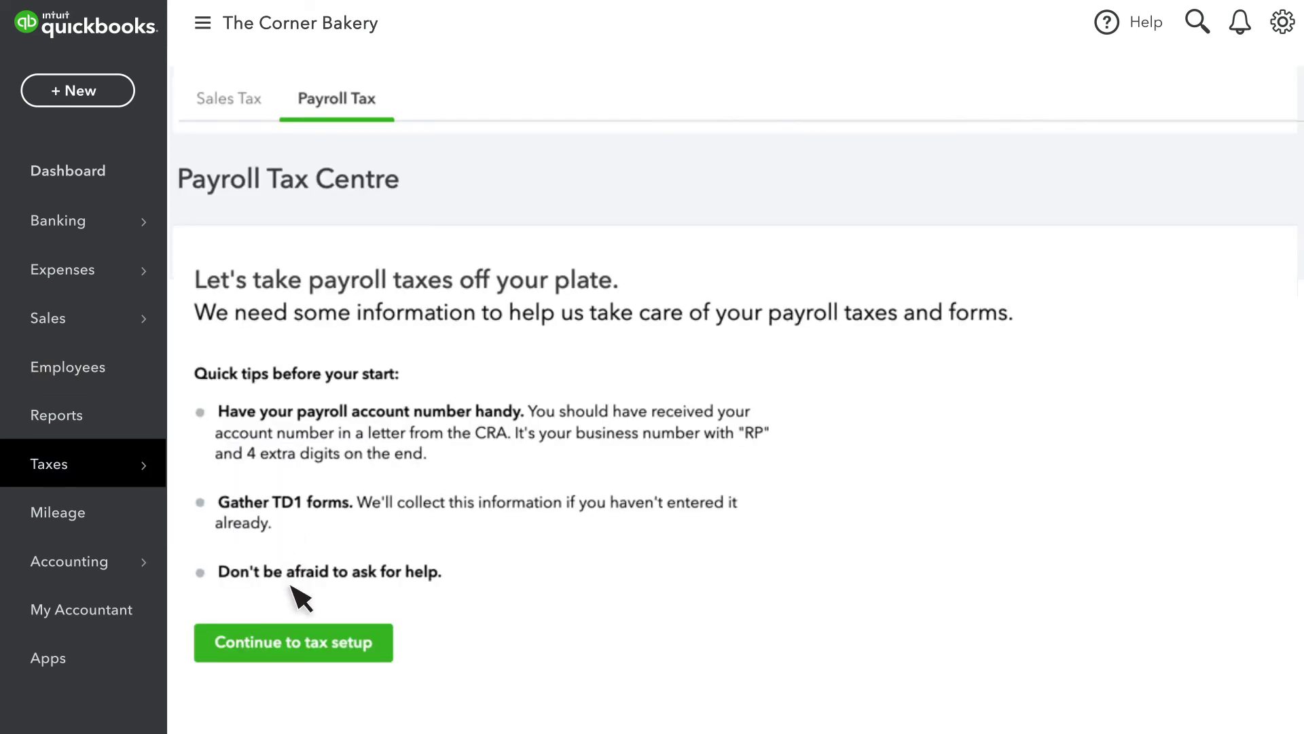
click(303, 645)
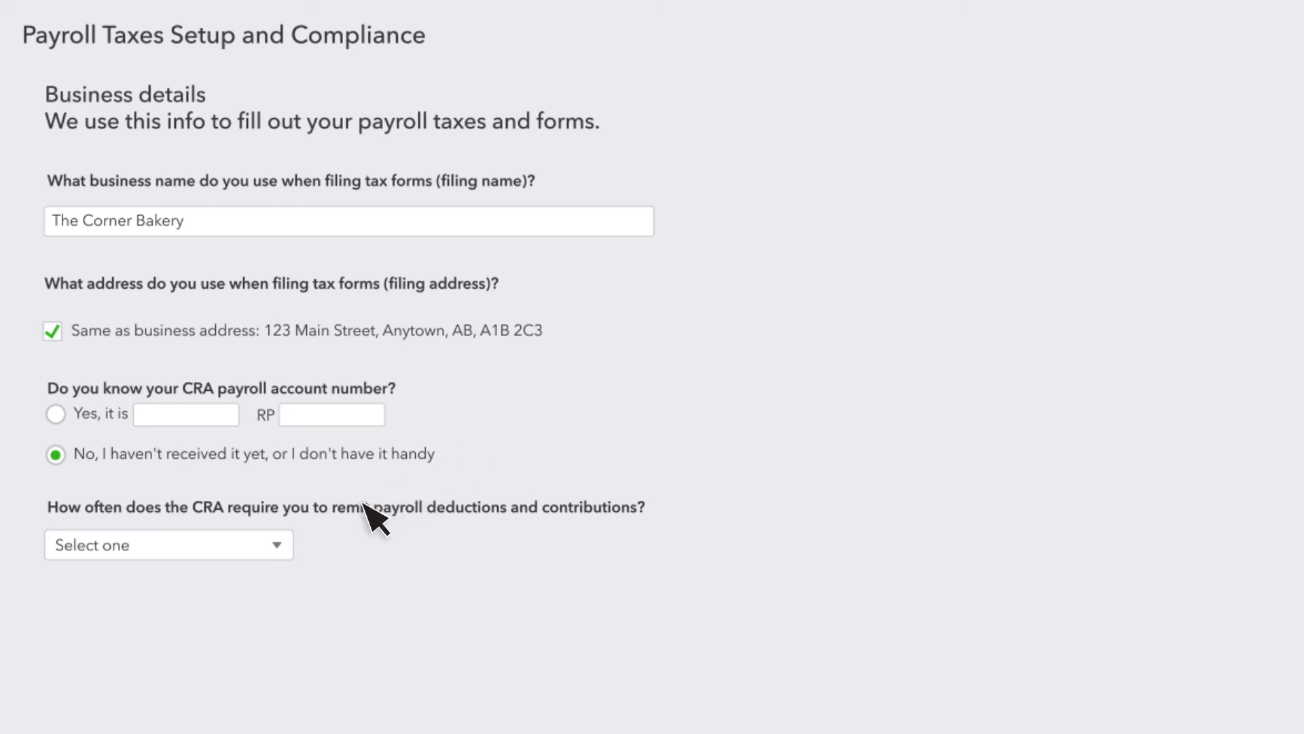
Set the payroll remittance frequency to Monthly (regular remitter)
click(278, 546)
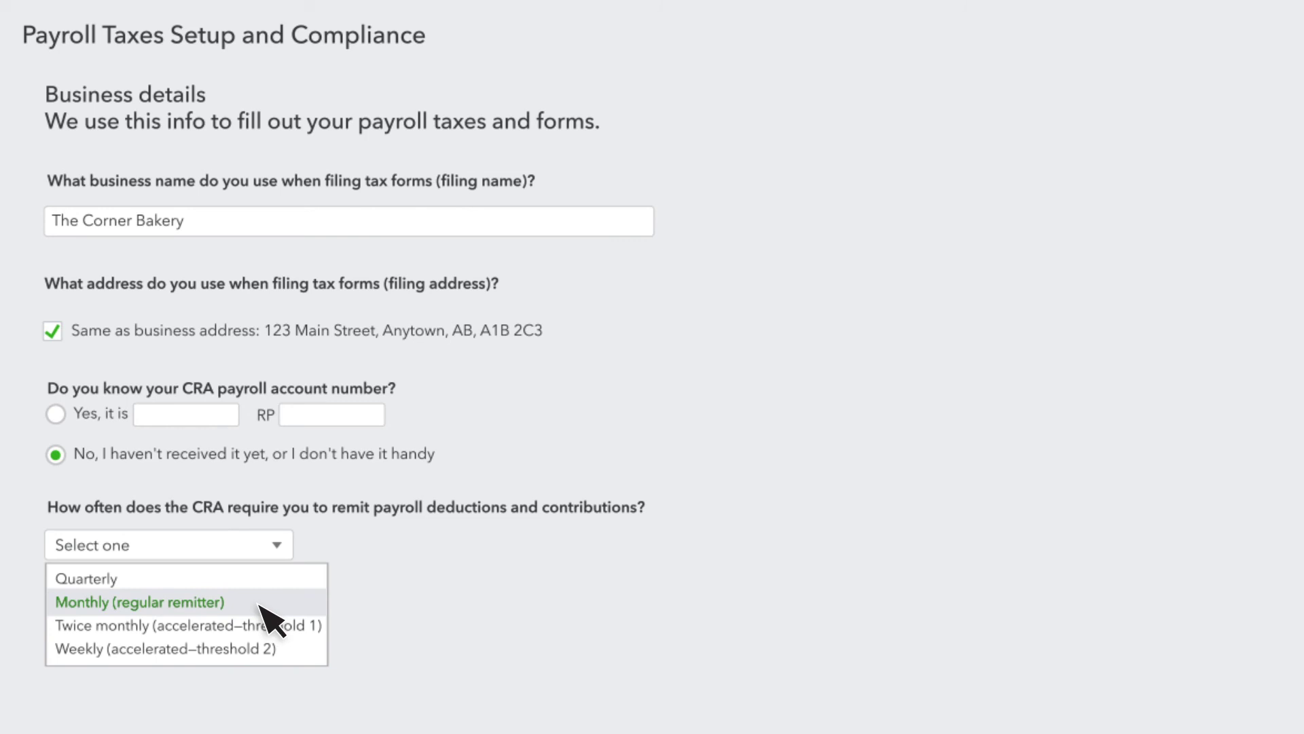
click(261, 604)
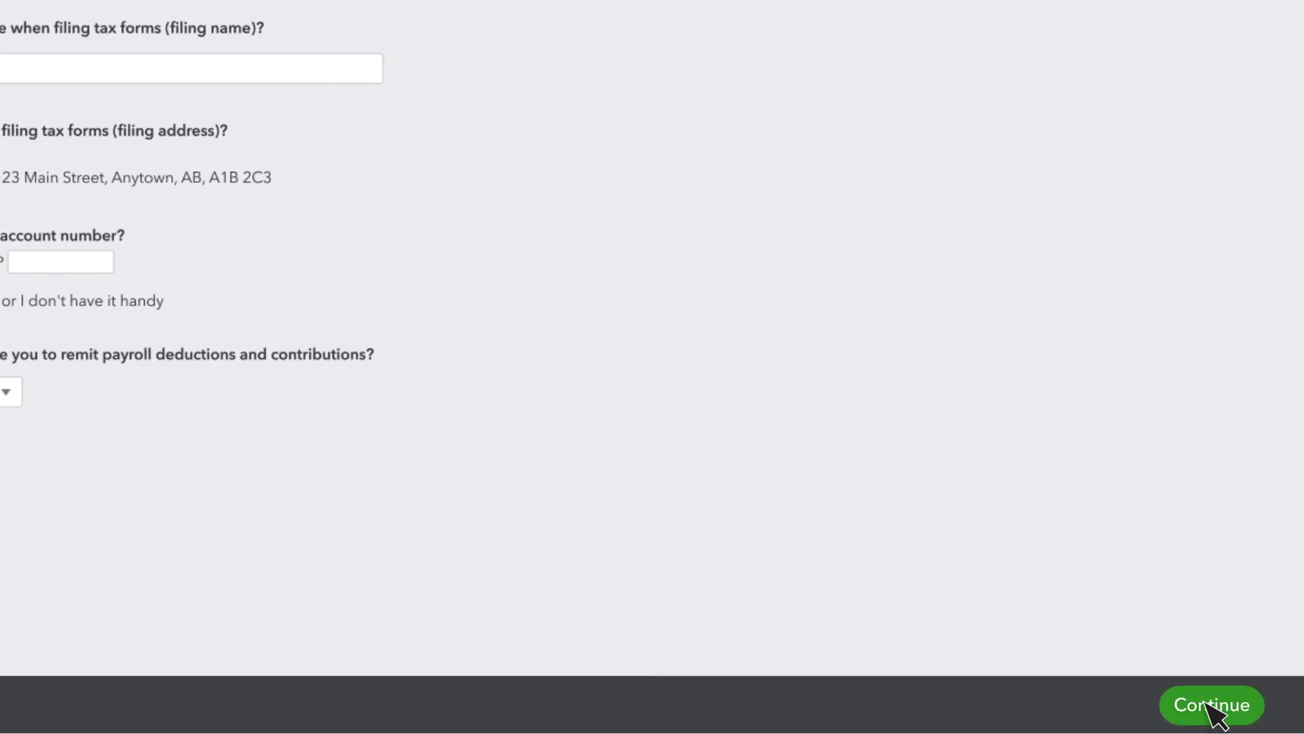